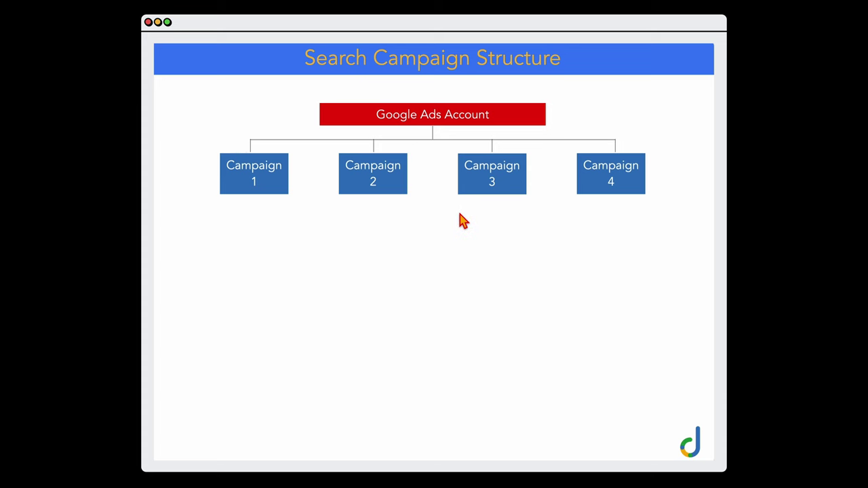
key("Right")
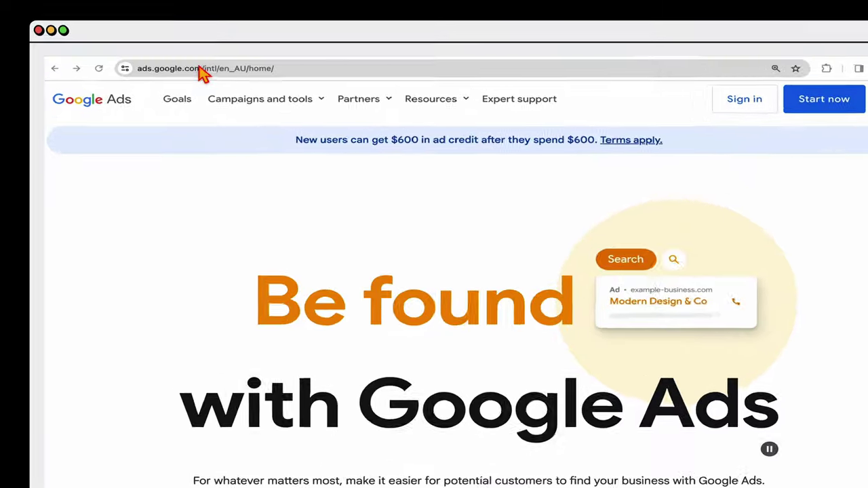
Step: Start the account sign-up from the ads.google.com home page and skip the guided campaign creation
left_click(221, 49)
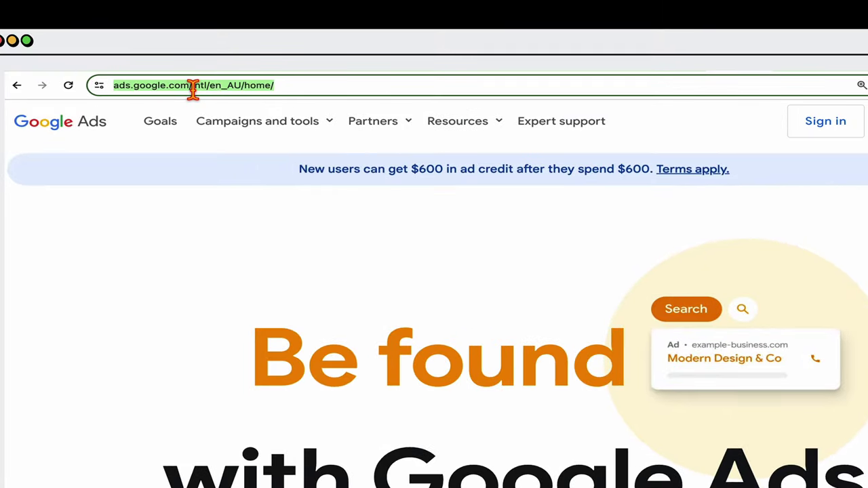
left_click(221, 49)
left_click_drag(226, 87, 113, 85)
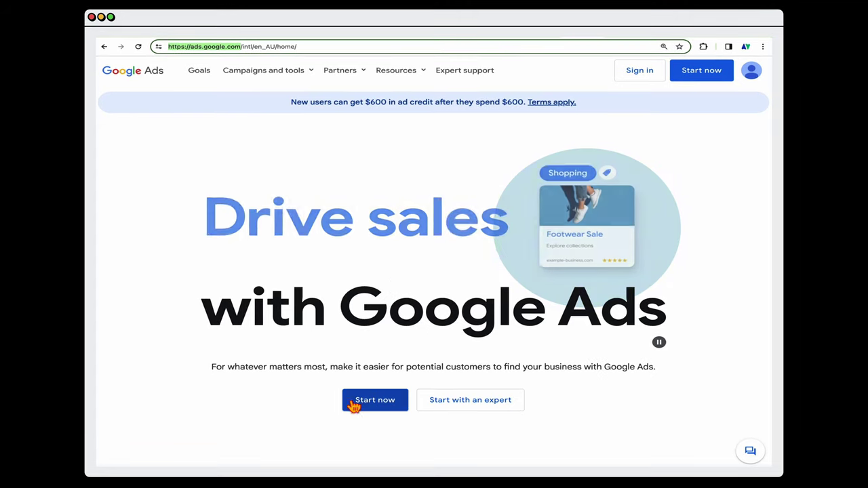
left_click(355, 411)
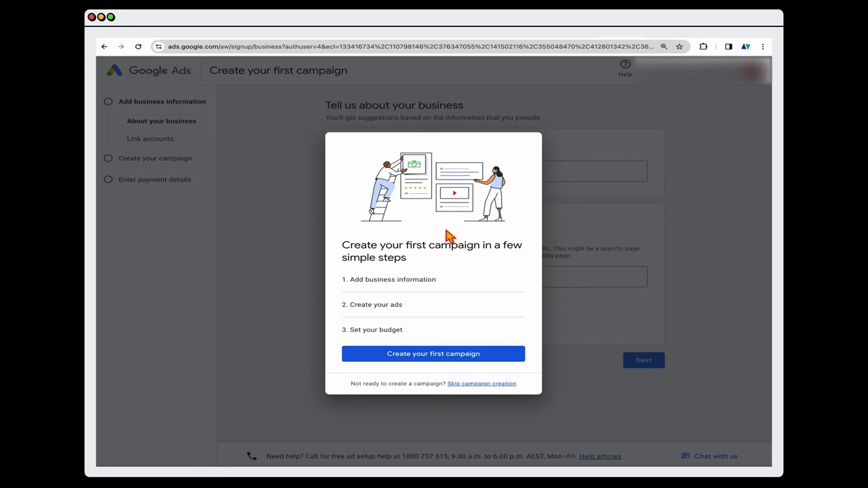
left_click(486, 385)
left_click(483, 385)
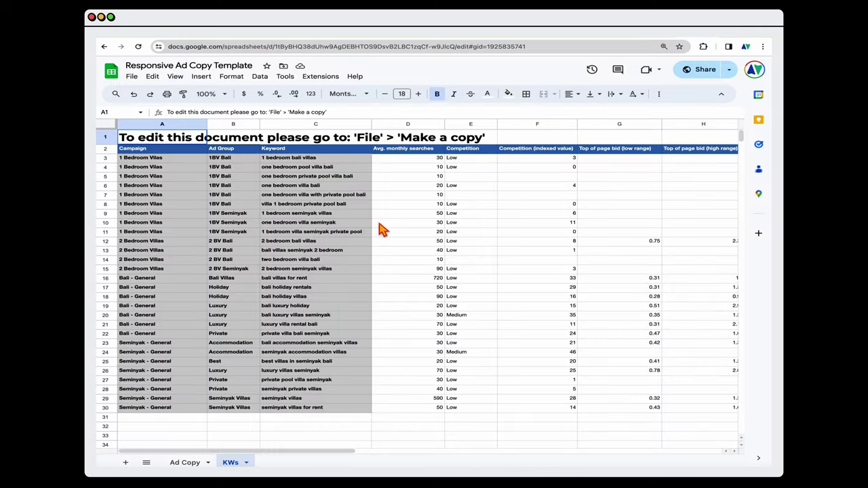
Step: Review the campaign, ad group and headline columns on the Ad Copy sheet of the Responsive Ad Copy Template
left_click(176, 462)
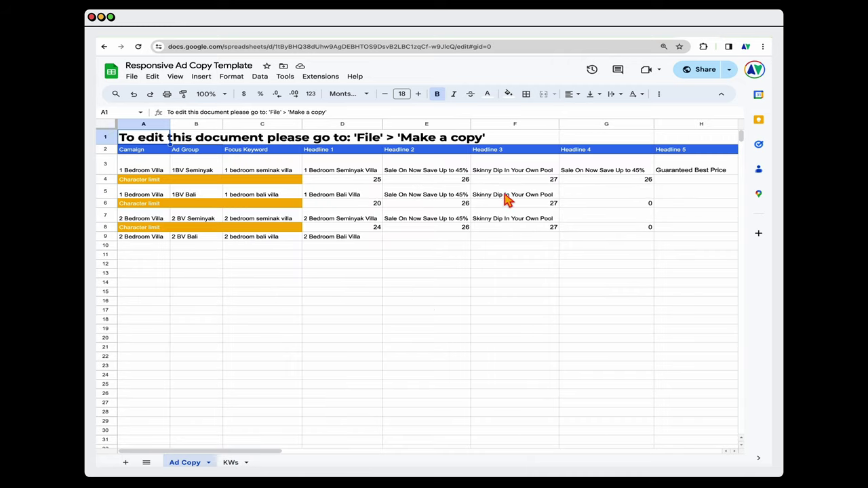
key("ctrl+Tab")
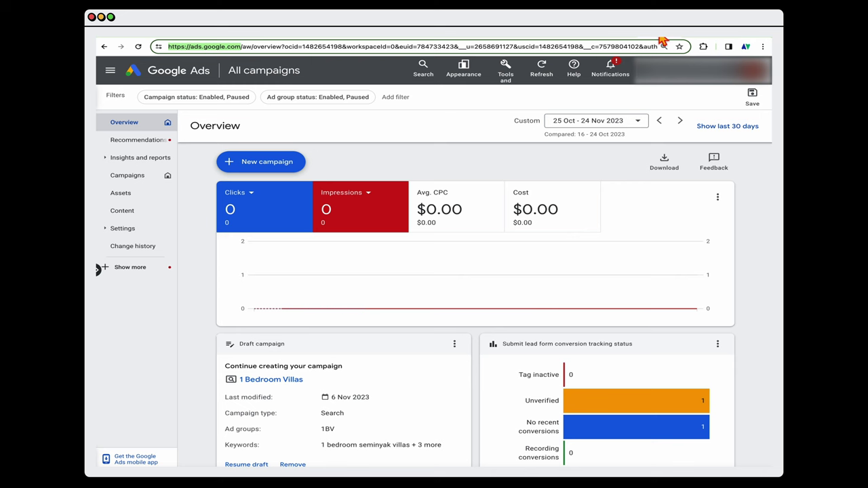
Step: Create a new campaign with the Leads objective and continue with the listed lead conversion goals
left_click(289, 168)
left_click(278, 169)
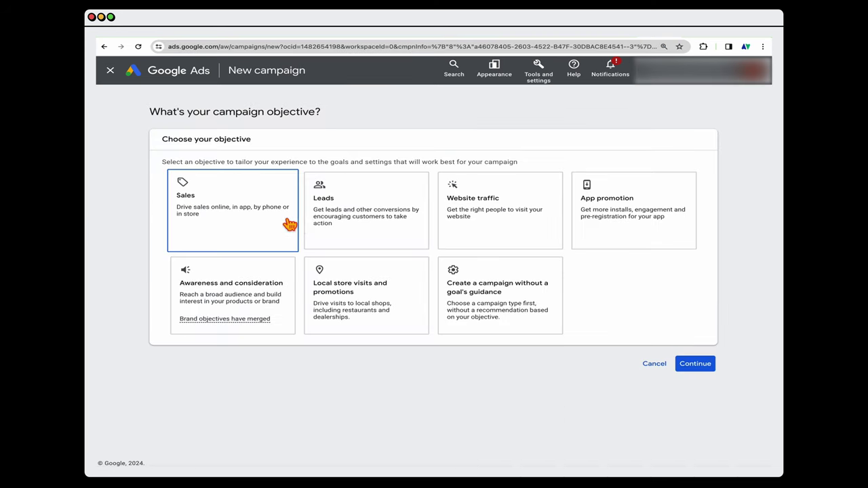
left_click(358, 231)
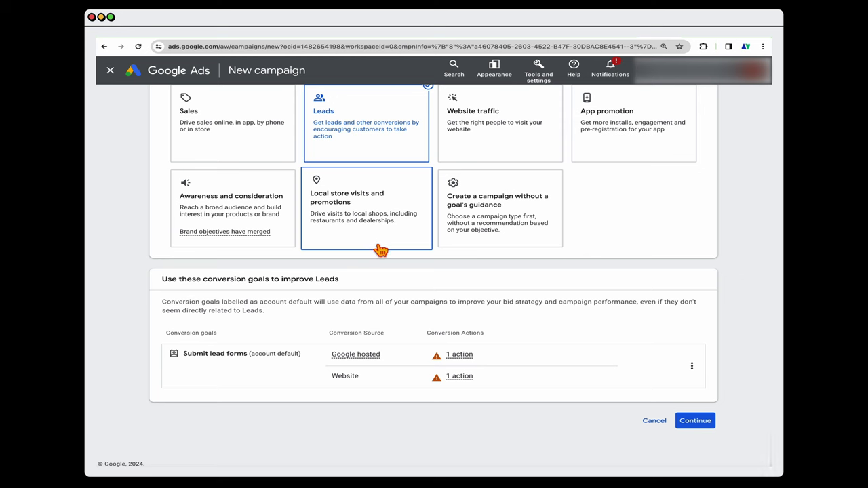
left_click_drag(352, 284, 158, 282)
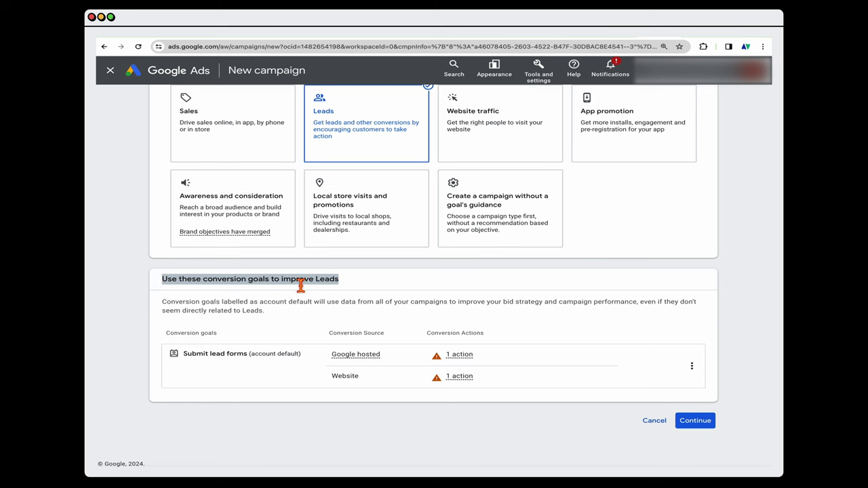
left_click(344, 283)
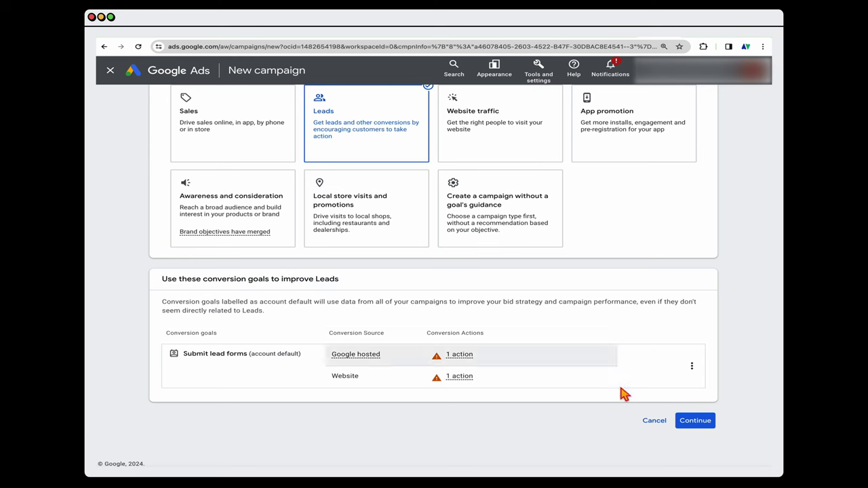
left_click(688, 425)
Step: Choose Search as the campaign type
scroll(583, 423, "down", 3)
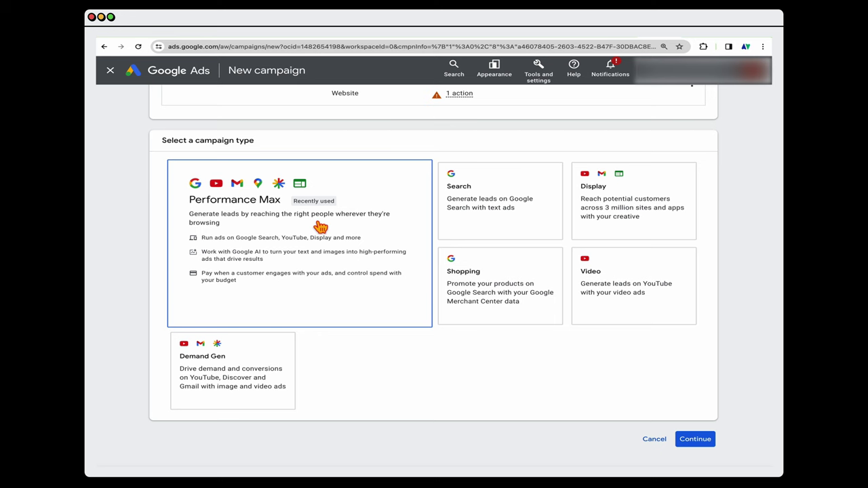
scroll(499, 277, "up", 2)
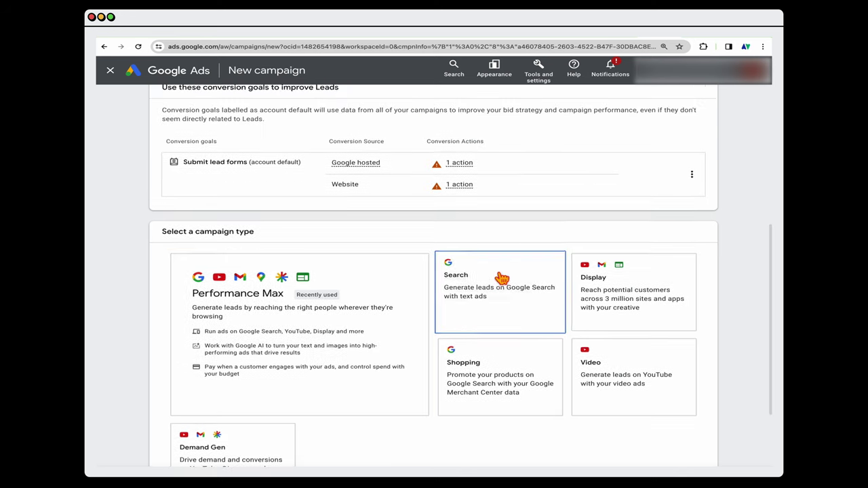
left_click(501, 278)
scroll(397, 333, "down", 3)
scroll(398, 333, "down", 1)
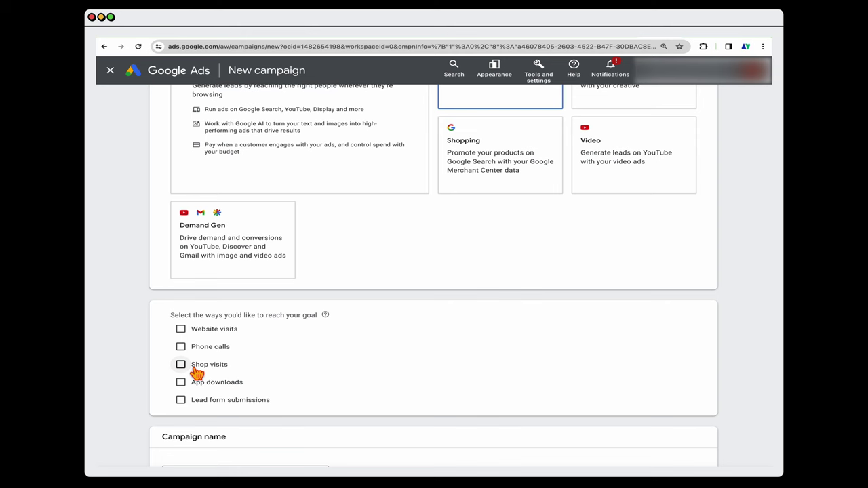
scroll(197, 373, "down", 1)
left_click(215, 324)
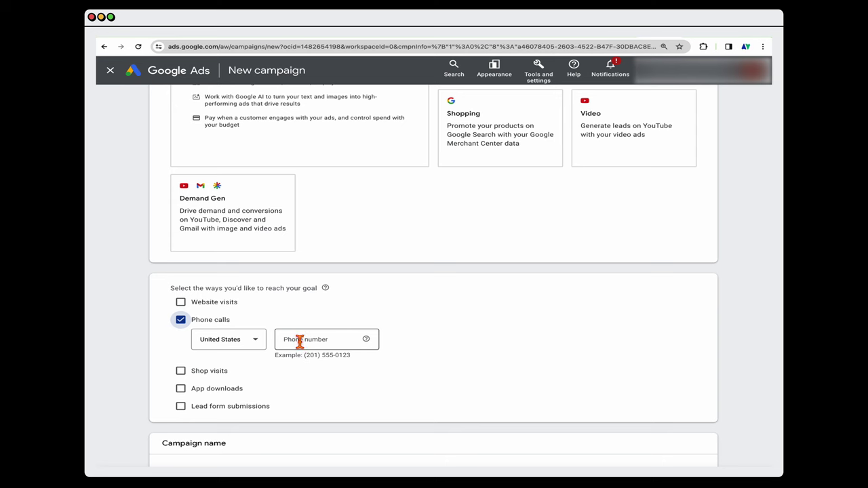
left_click(181, 322)
Step: Name the campaign "1 Bedroom Vilas [Search]", using the campaign name from the ad copy spreadsheet, and continue to bidding
scroll(180, 339, "down", 3)
left_click(240, 368)
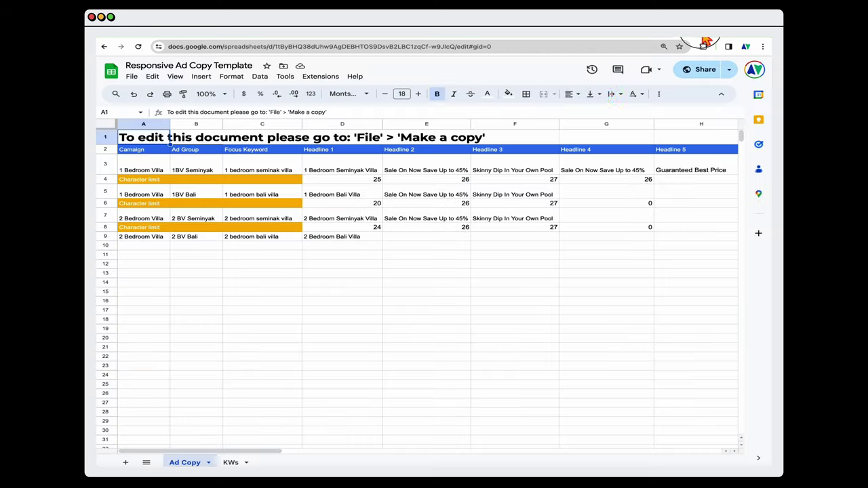
left_click(168, 160)
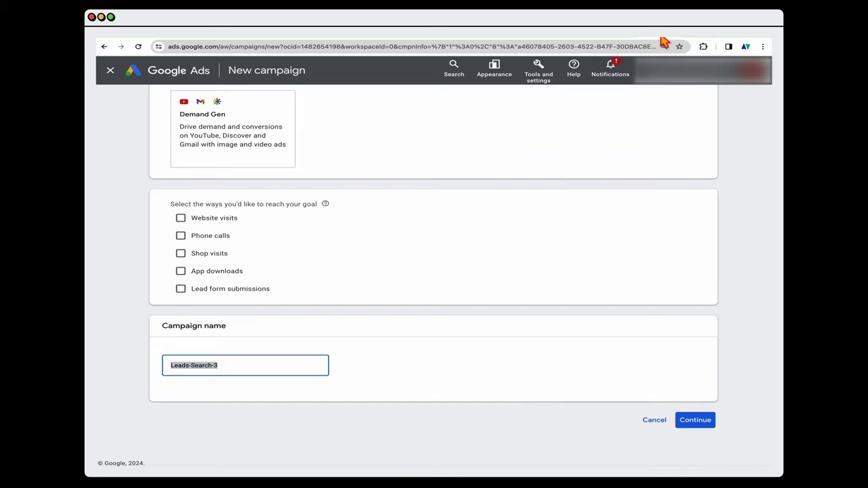
type("1 Bedroom Villas")
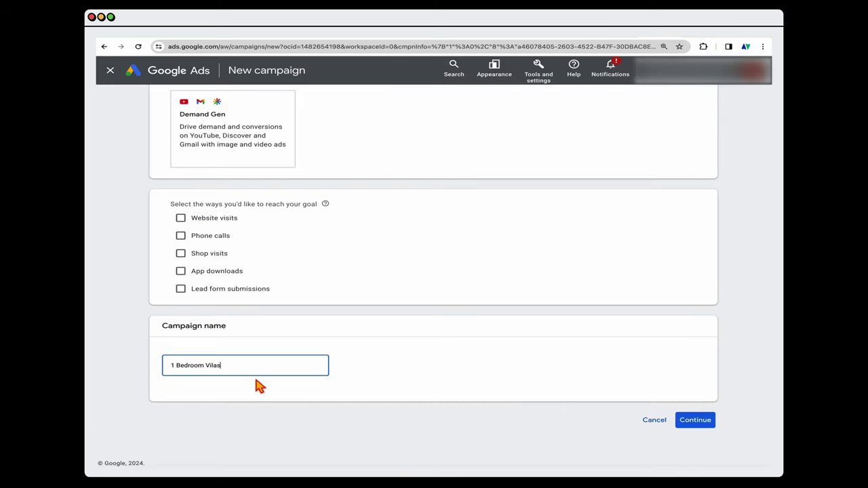
type("[Seacr")
key("BackSpace")
key("BackSpace")
type("rch]")
key("Return")
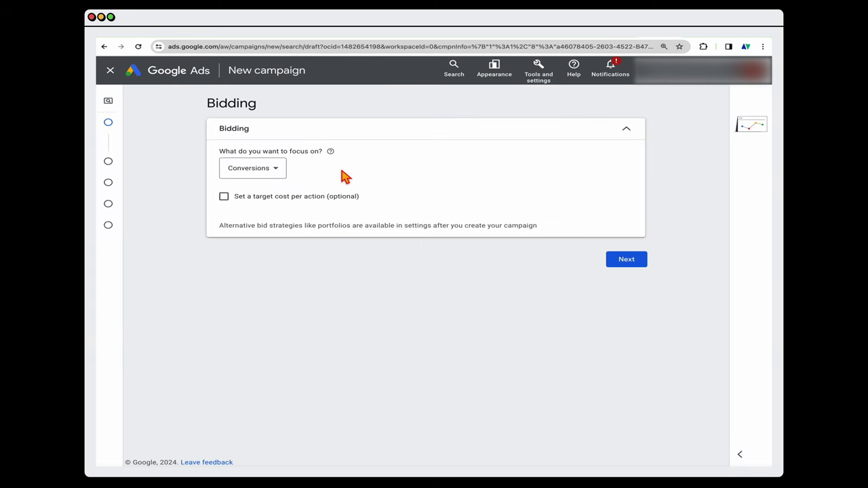
Step: Set the bidding focus to Clicks
left_click(282, 173)
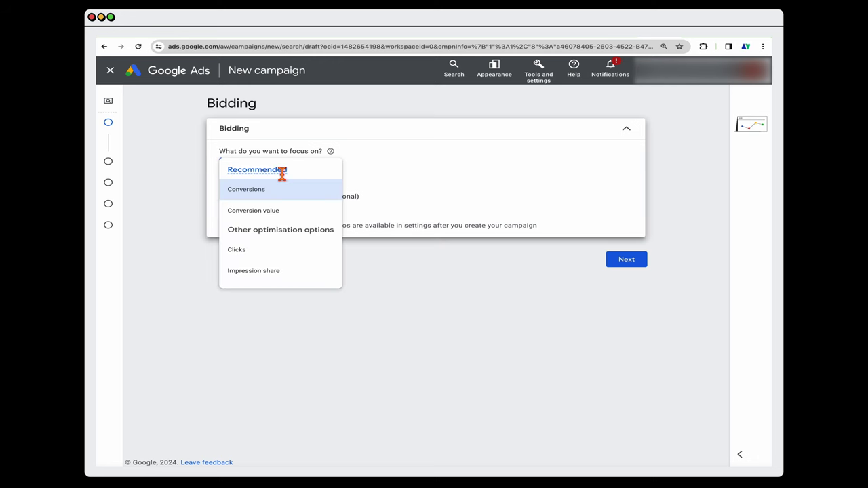
left_click(286, 257)
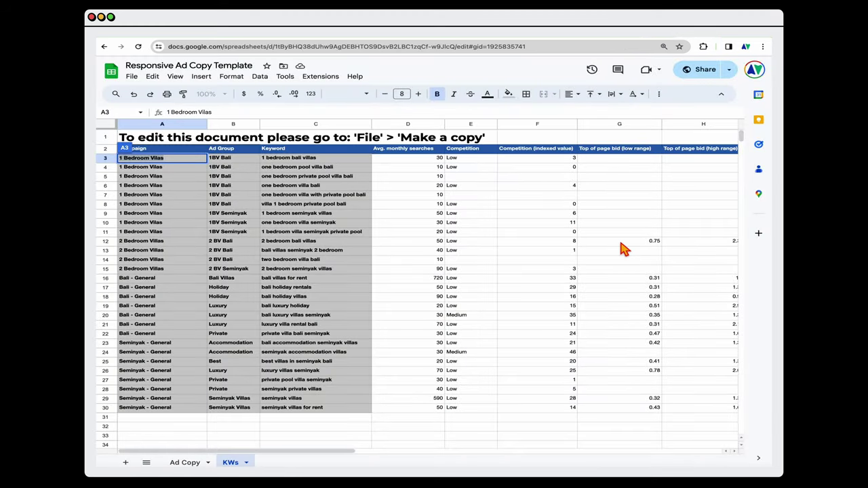
Step: Check the low-range and high-range top-of-page bids for the keywords on the KWs sheet
left_click(624, 249)
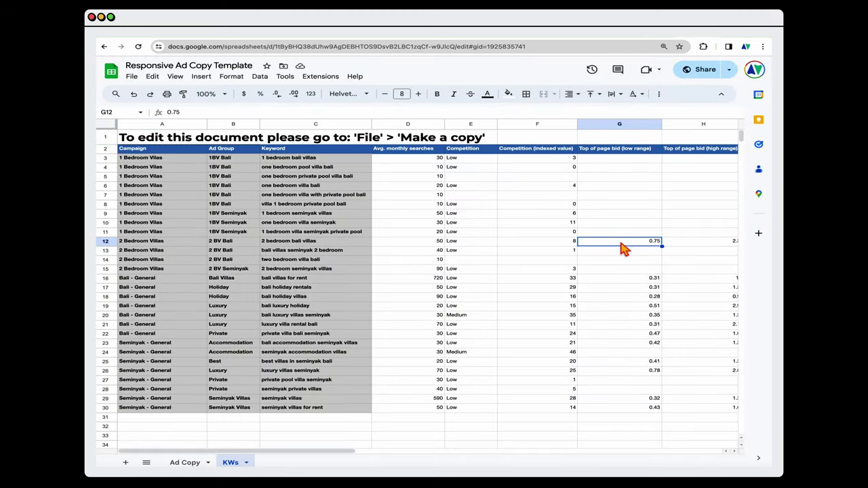
scroll(668, 247, "right", 2)
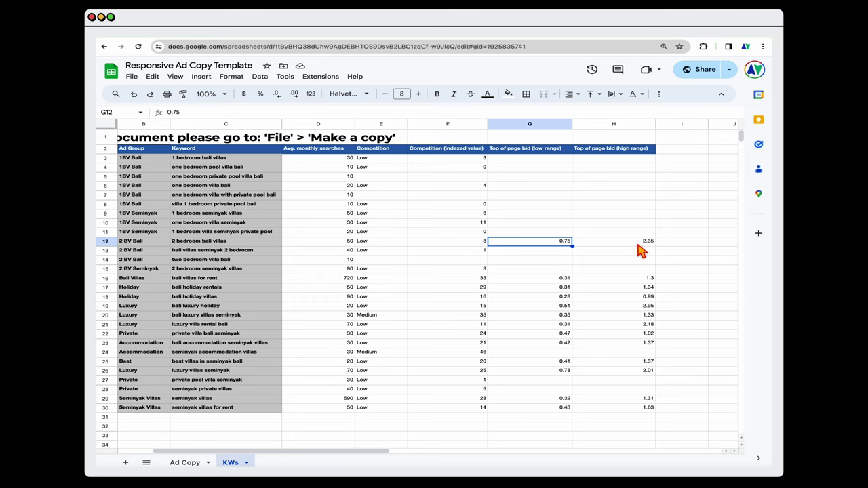
left_click(657, 29)
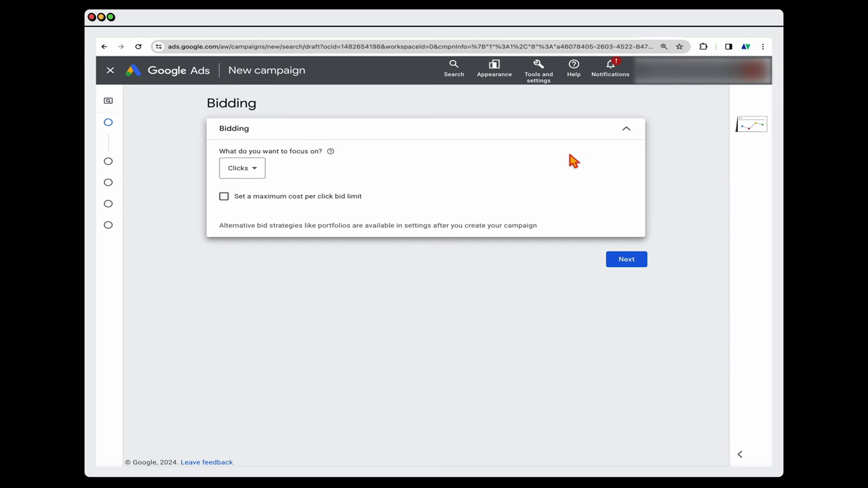
Step: In the campaign settings, exclude Google search partners and the Google Display Network, and set the target location to Australia
left_click(627, 265)
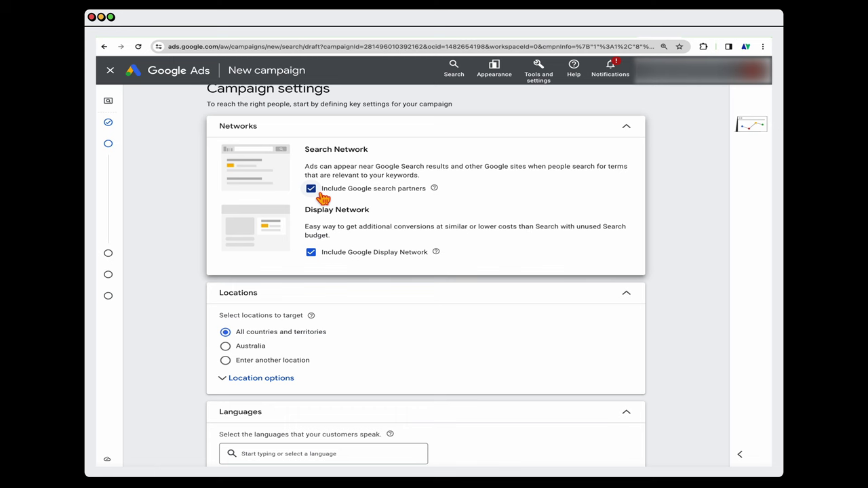
left_click(318, 193)
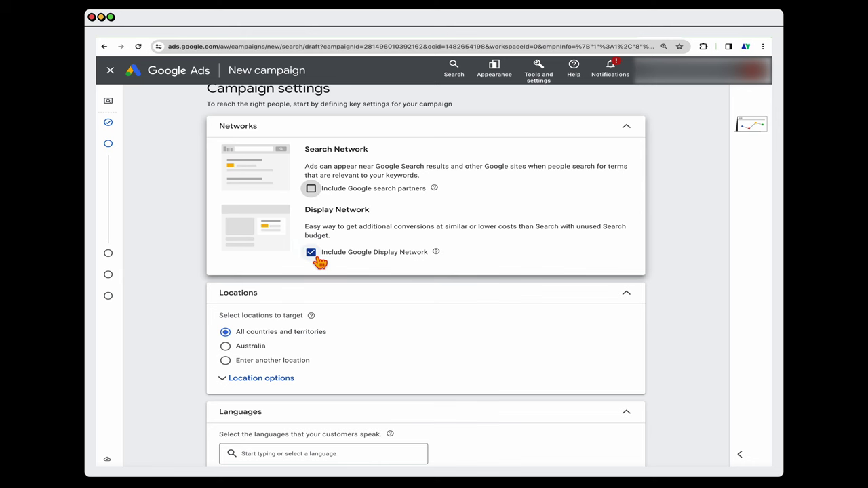
left_click(313, 255)
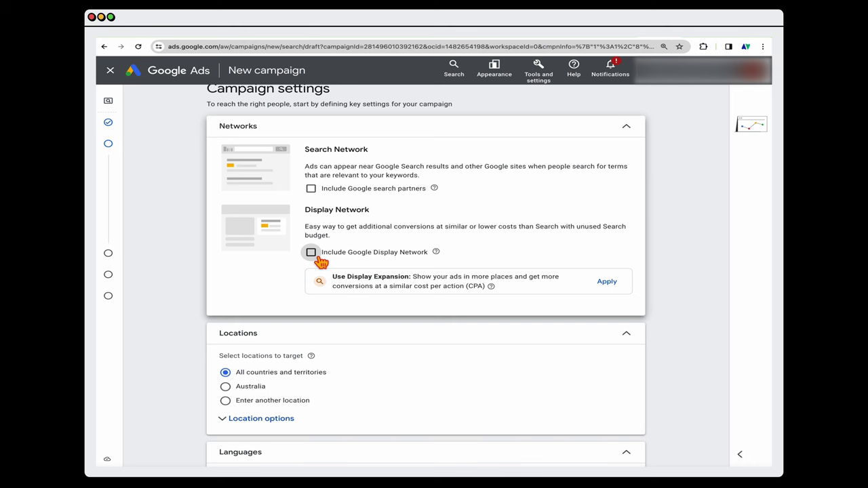
scroll(316, 271, "down", 2)
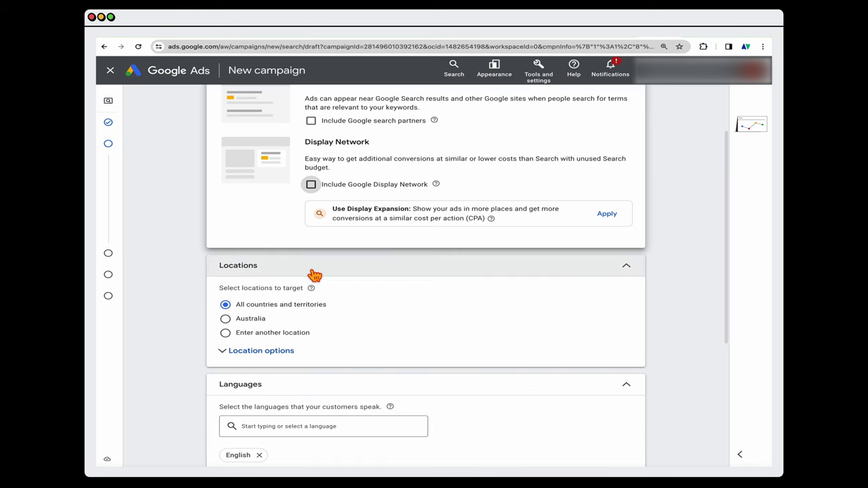
left_click(238, 326)
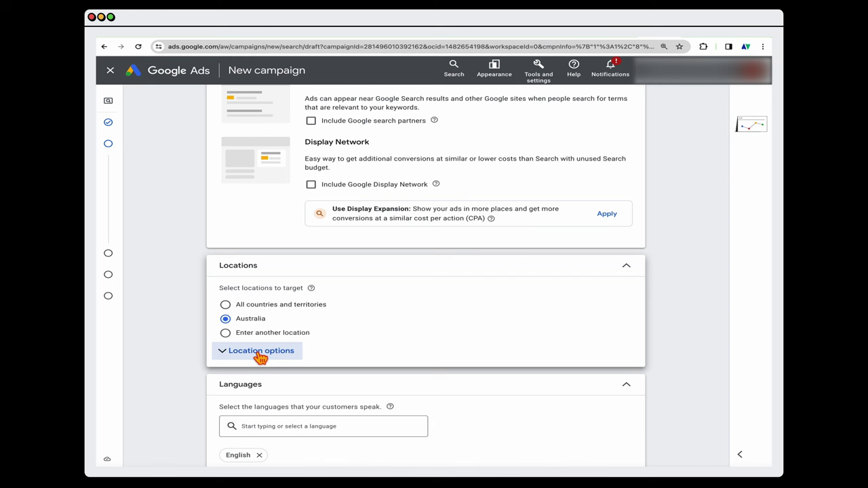
Step: Add the Hotels & Accommodation, Advertising & Marketing Services, SEO & SEM Services, Business Services and Web Design & Development audience segments
scroll(267, 353, "down", 2)
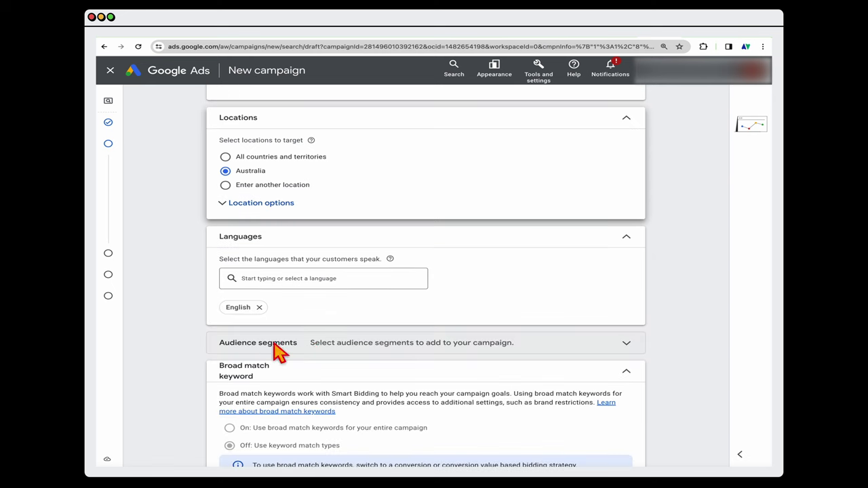
left_click(331, 344)
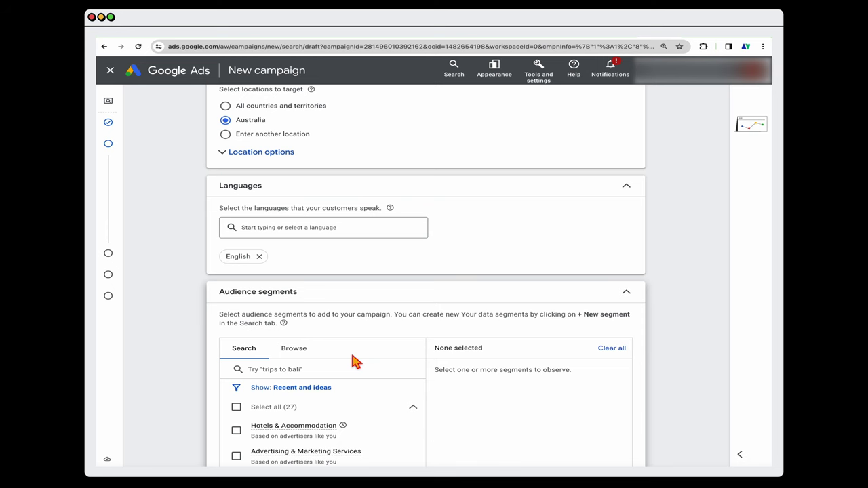
scroll(353, 363, "down", 2)
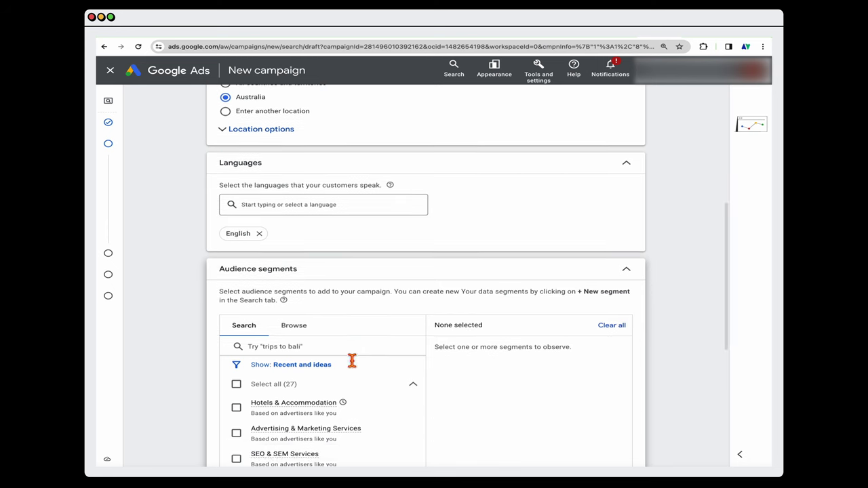
left_click(236, 398)
left_click(236, 423)
scroll(237, 427, "down", 1)
left_click(236, 405)
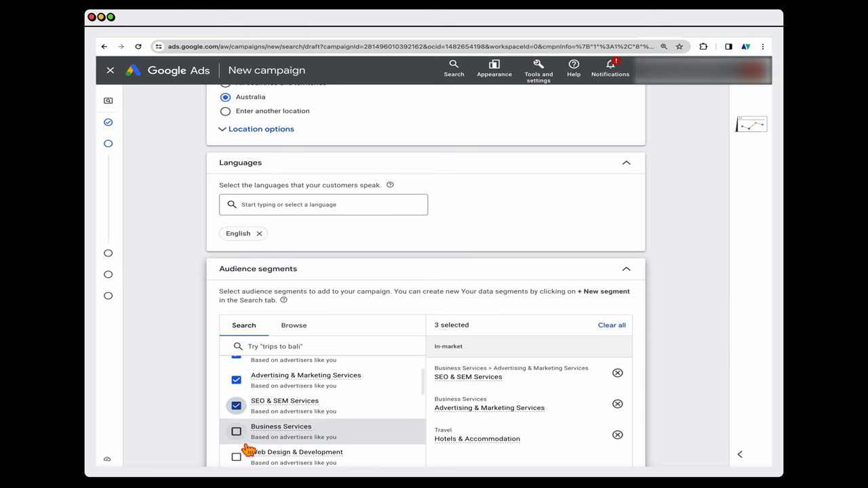
left_click(236, 431)
left_click(236, 456)
scroll(250, 461, "down", 3)
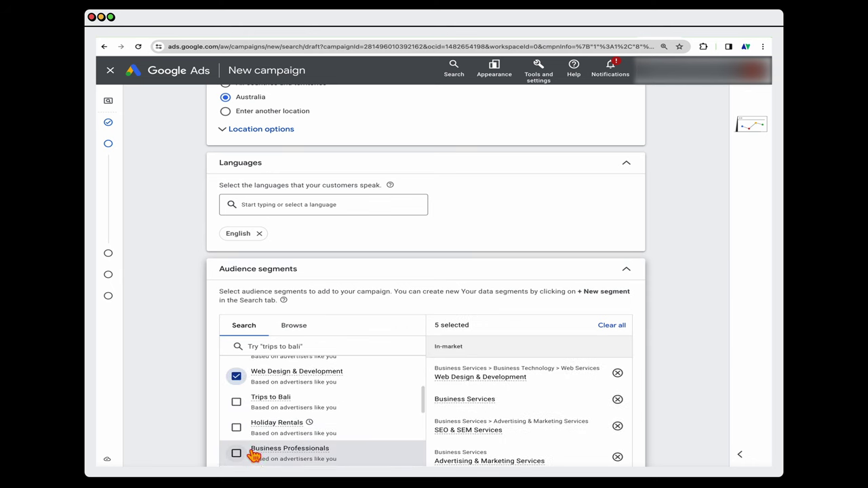
Step: Add the Trips to Bali, Holiday Rentals, Luxury Travellers and Trips to Indonesia segments to the campaign's audience selection
left_click(236, 403)
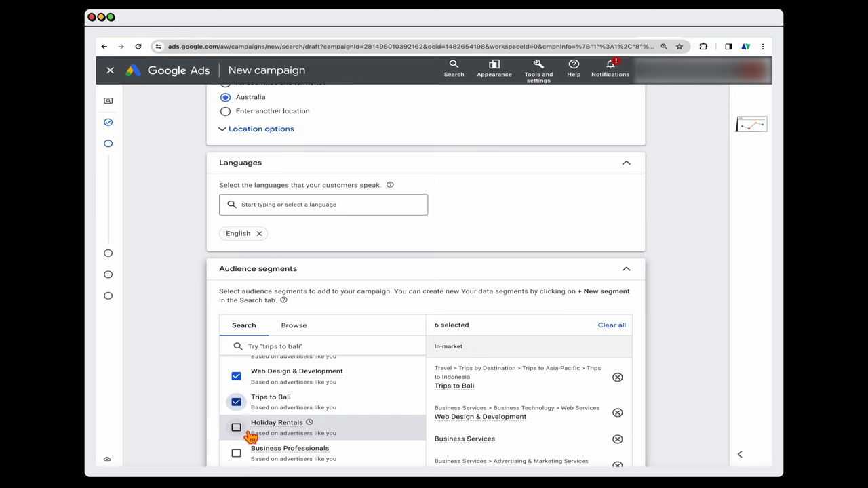
left_click(249, 434)
scroll(249, 437, "down", 1)
left_click(242, 452)
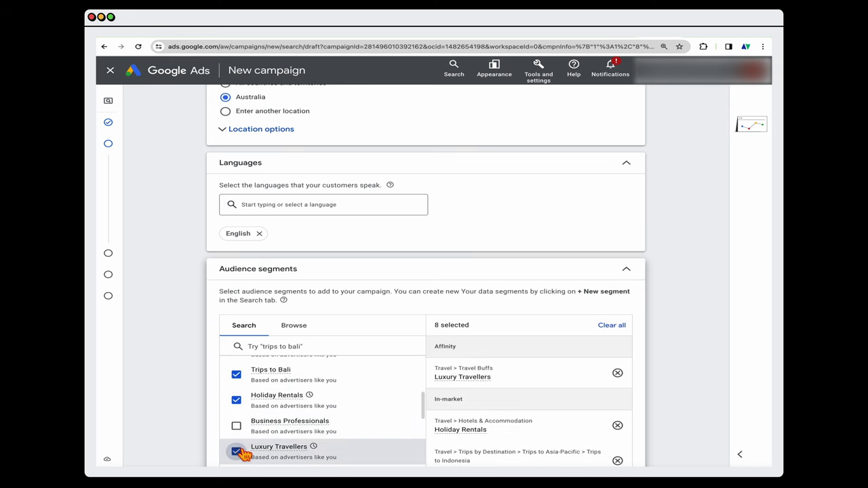
scroll(242, 452, "down", 3)
left_click(245, 388)
scroll(258, 414, "down", 2)
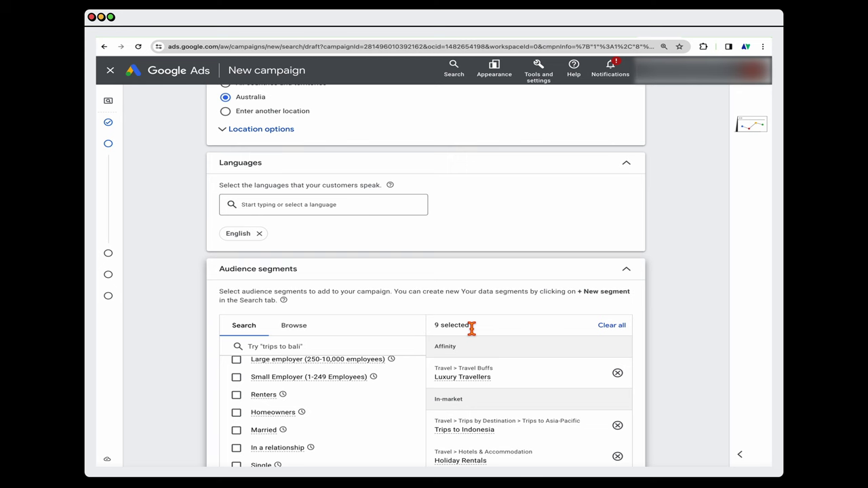
scroll(468, 329, "down", 2)
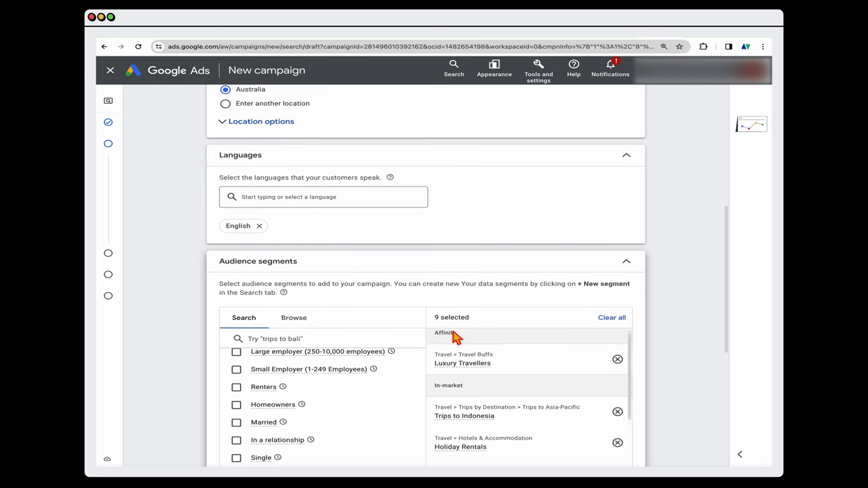
scroll(416, 312, "down", 2)
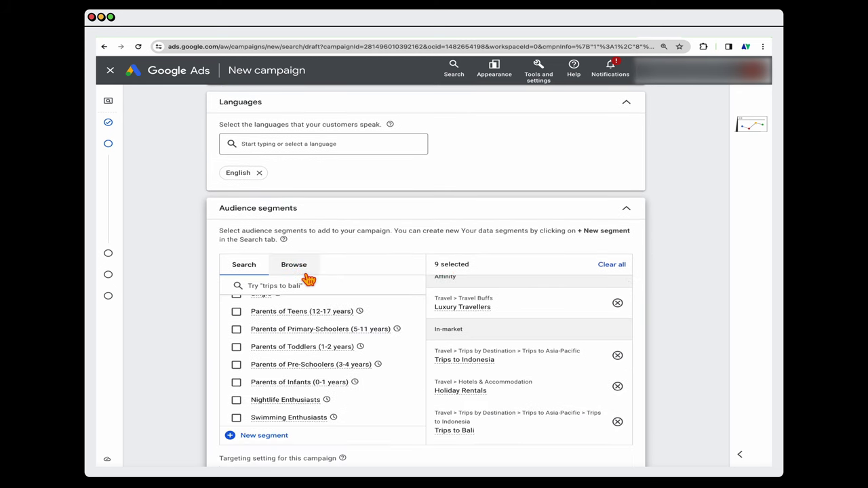
Step: Search the audience segments for "bali" and "plumber", and clear the search
left_click(296, 264)
left_click(246, 269)
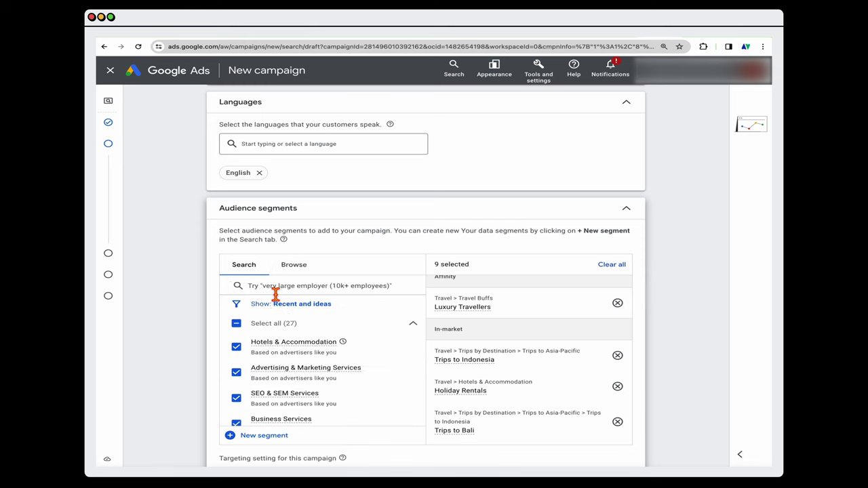
left_click(276, 291)
type("bali")
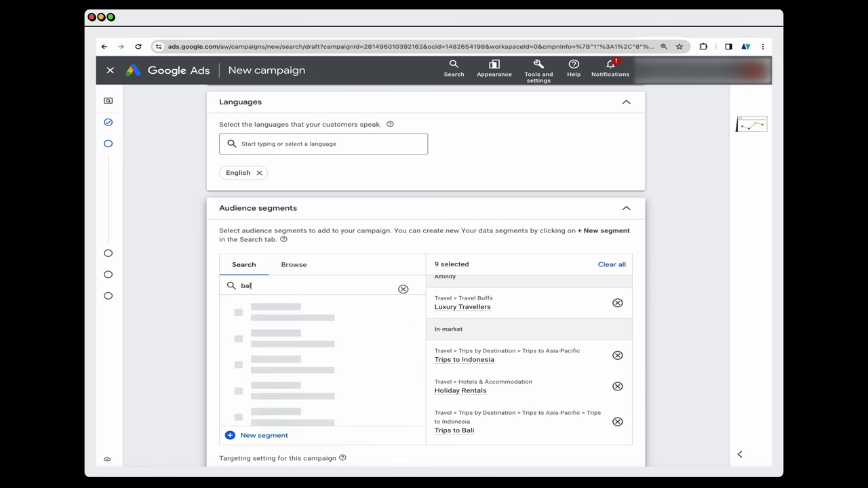
double_click(248, 291)
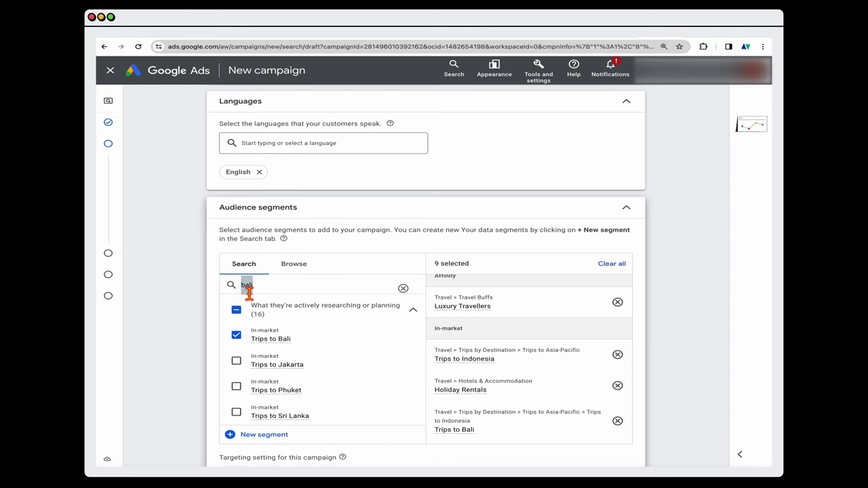
type("plumber")
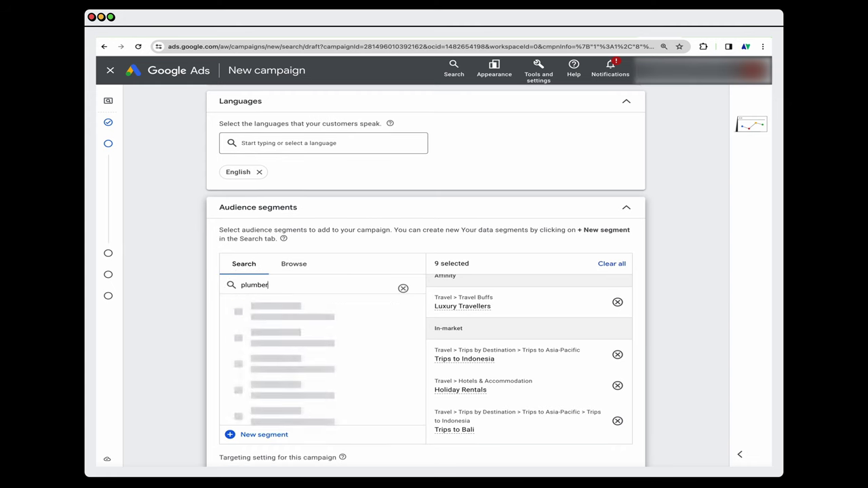
left_click(402, 289)
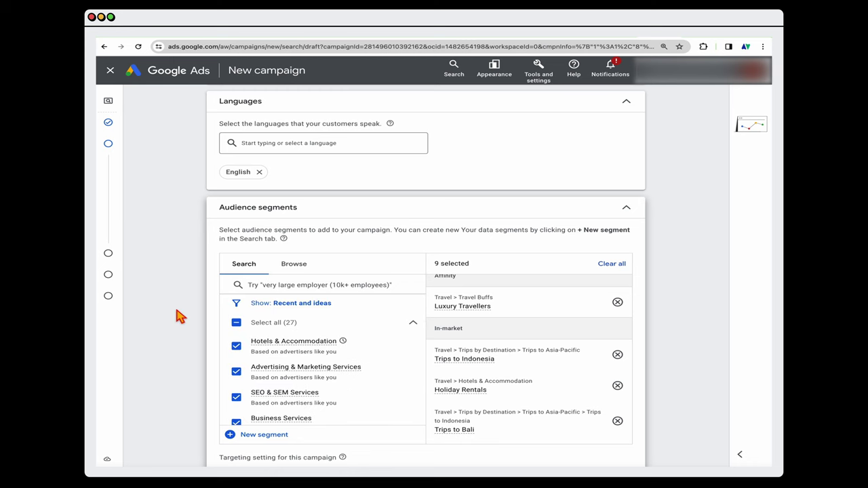
Step: Leave the audience targeting setting on Observation, expand the additional campaign settings, and continue to the keywords and ads stage
scroll(188, 315, "down", 1)
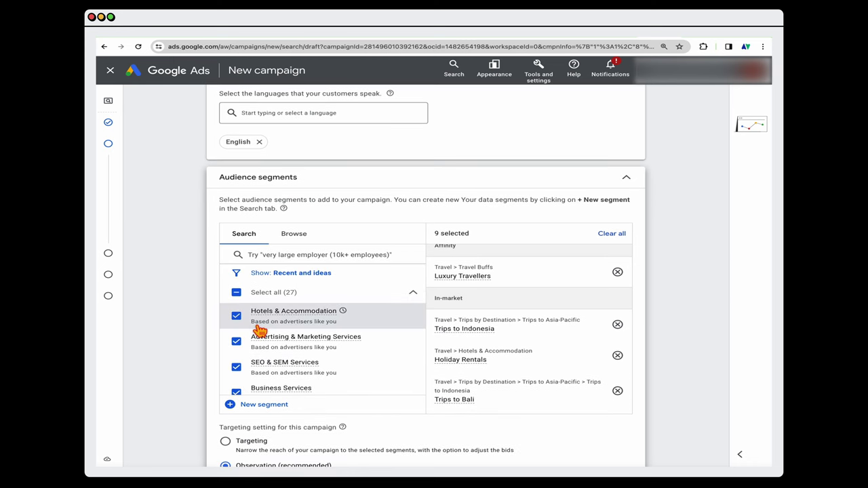
scroll(244, 346, "down", 2)
scroll(189, 396, "down", 3)
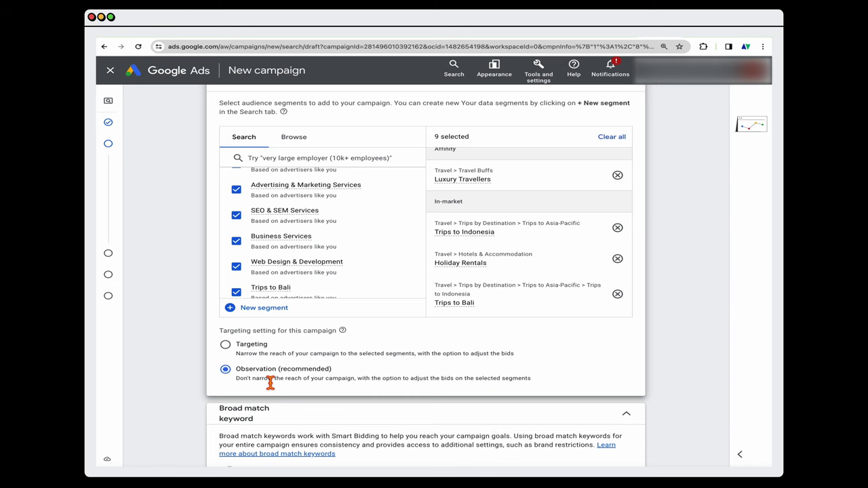
scroll(270, 406, "down", 3)
left_click(270, 425)
scroll(333, 438, "down", 3)
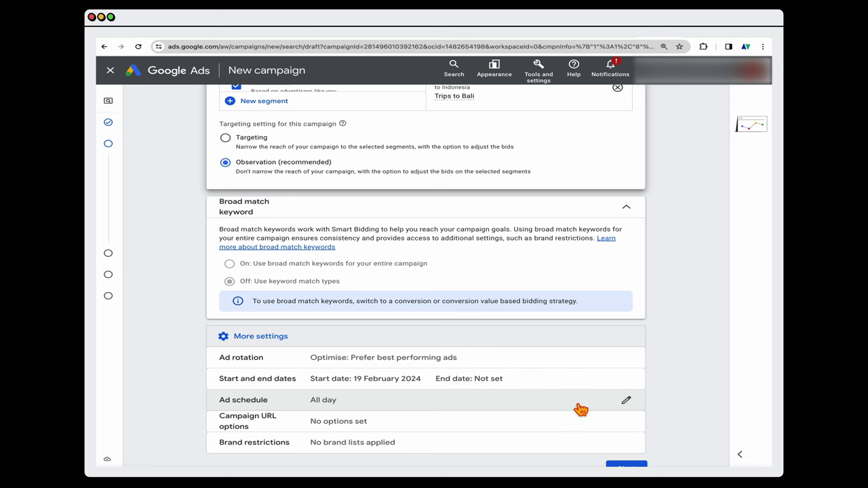
scroll(578, 410, "down", 1)
left_click(623, 452)
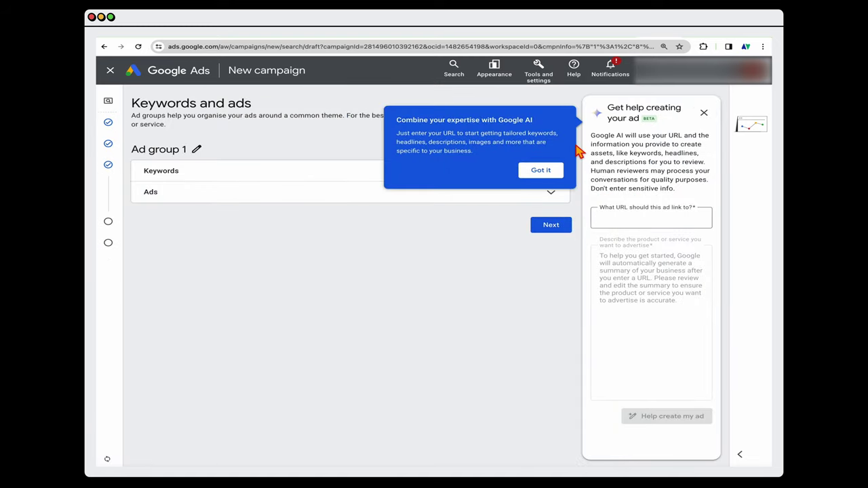
Step: Dismiss the Google AI ad creation helper and rename the ad group as "1BV Bali", matching the KWs sheet
left_click(624, 230)
left_click(702, 113)
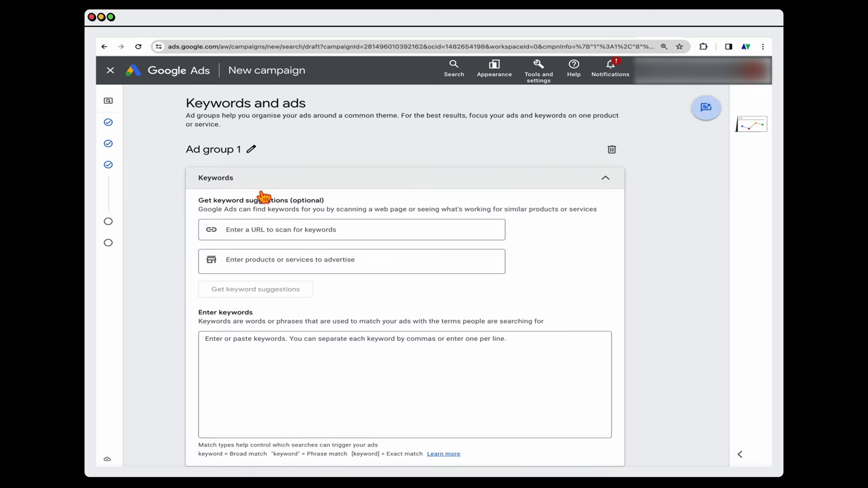
left_click(252, 151)
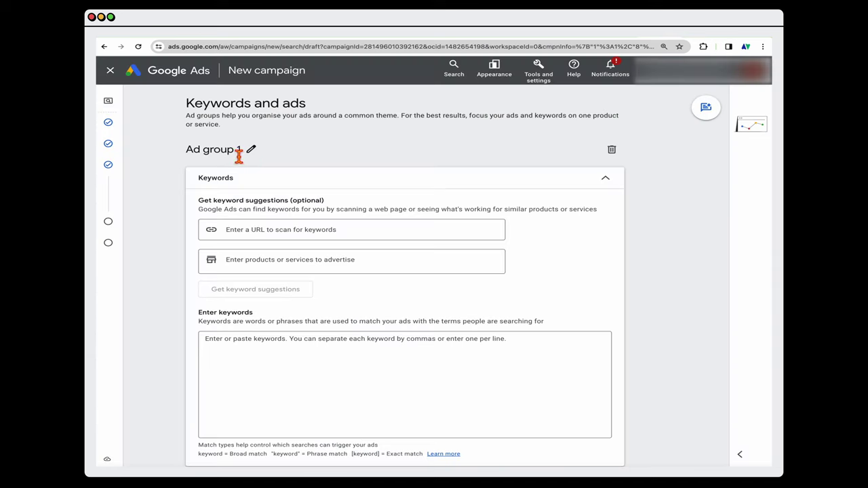
left_click(251, 150)
key("ctrl+a")
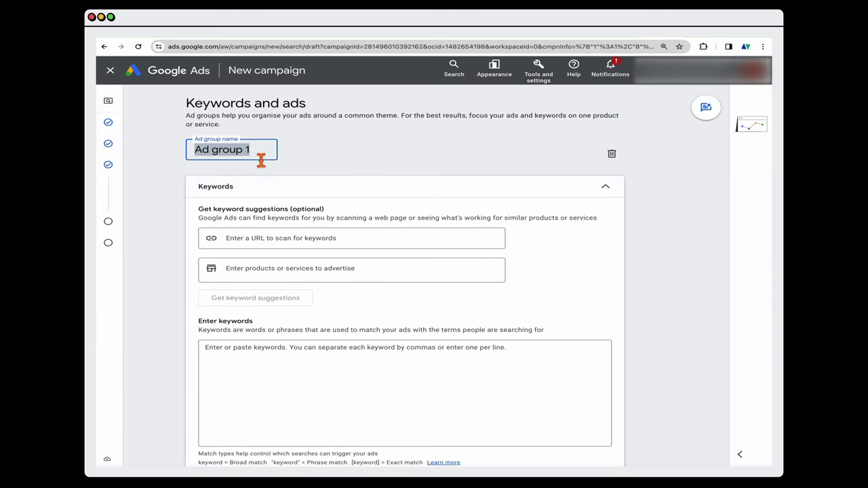
type("1BV Bali")
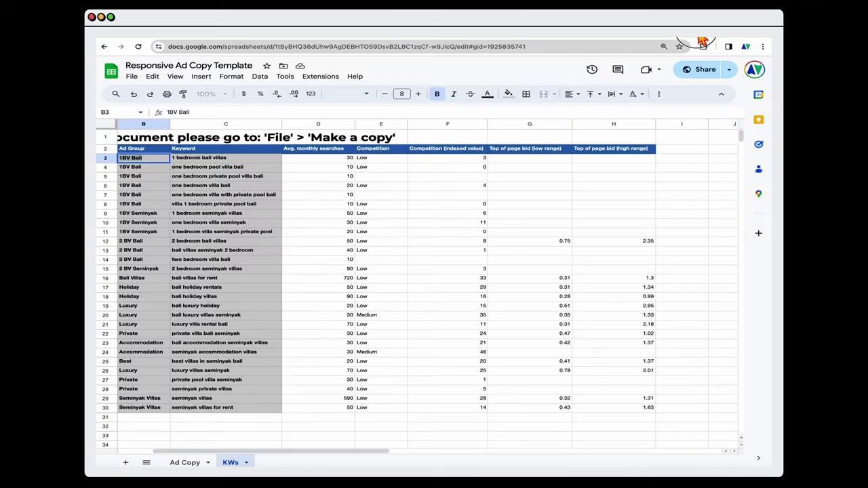
Step: Enter the six 1BV Bali keywords from the KWs sheet, "1 bedroom bali villas" through "villa 1 bedroom private pool bali", in the ad group
left_click(259, 163)
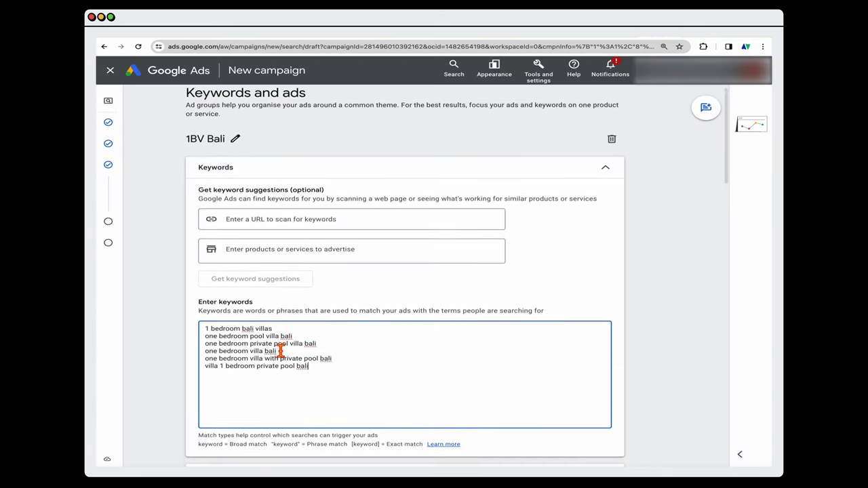
scroll(280, 350, "down", 1)
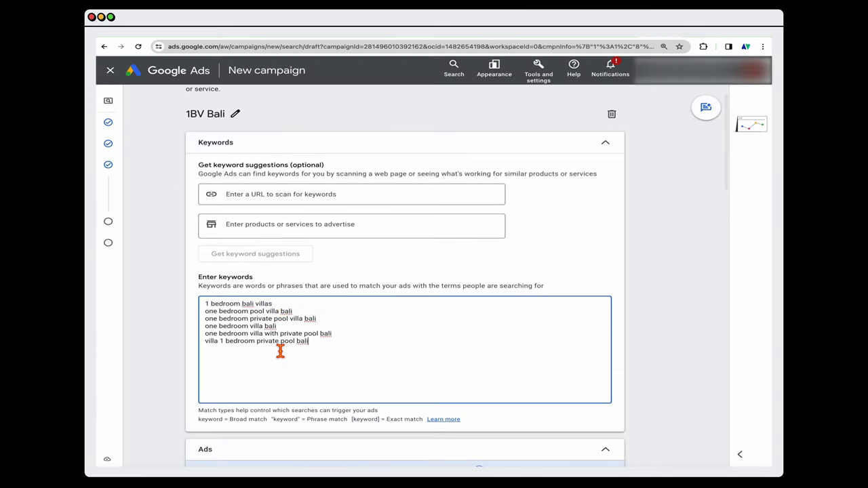
scroll(281, 350, "down", 3)
scroll(286, 360, "down", 4)
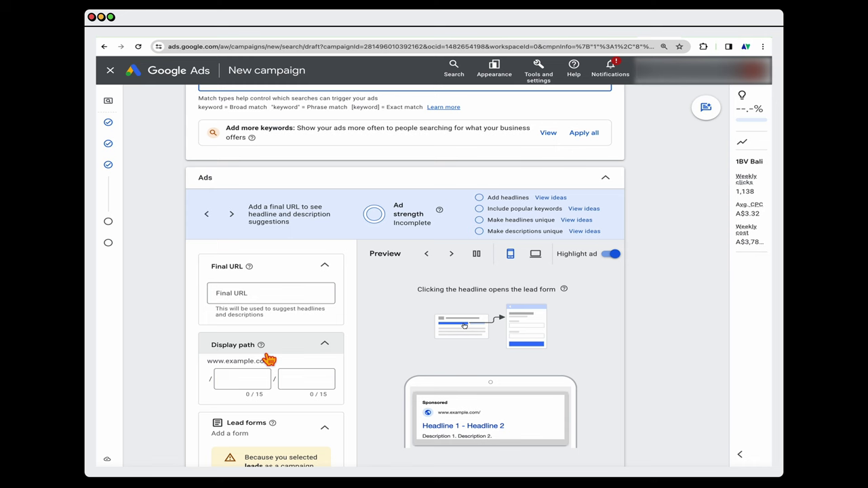
Step: Review the responsive search ad's final URL, display path, headlines, descriptions and available asset sections
scroll(430, 244, "down", 2)
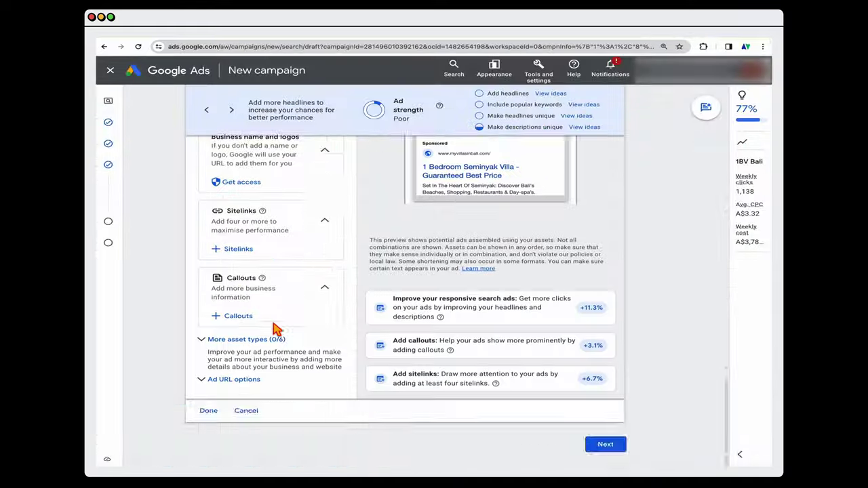
scroll(275, 330, "up", 4)
scroll(274, 327, "up", 6)
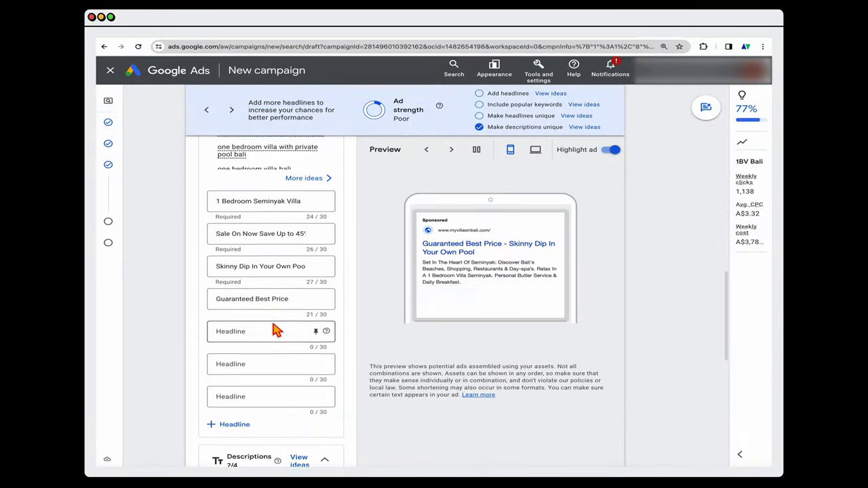
scroll(275, 330, "up", 3)
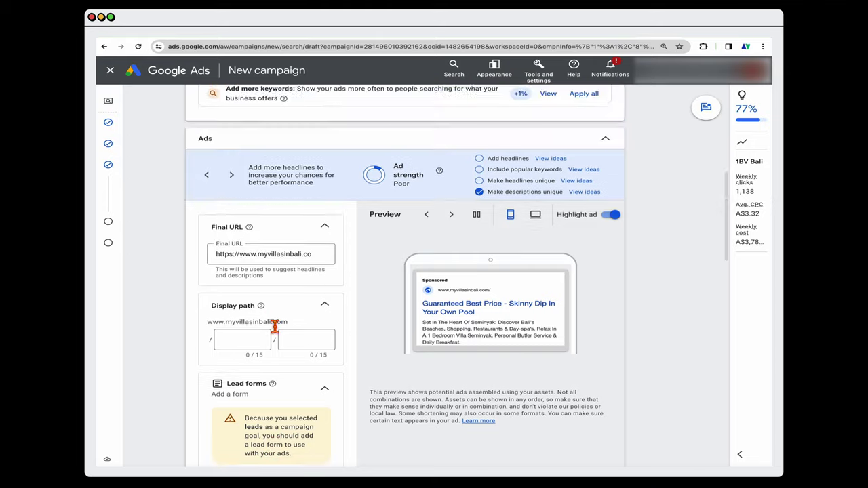
scroll(277, 330, "down", 6)
scroll(275, 330, "down", 5)
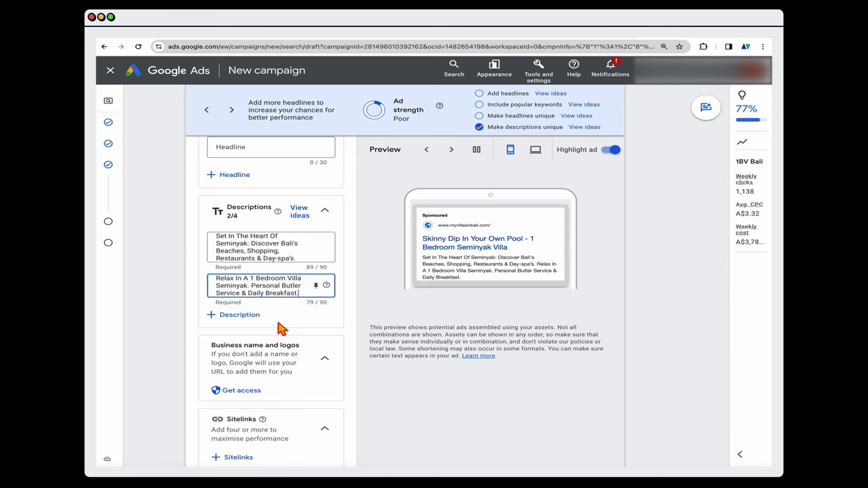
scroll(285, 330, "down", 5)
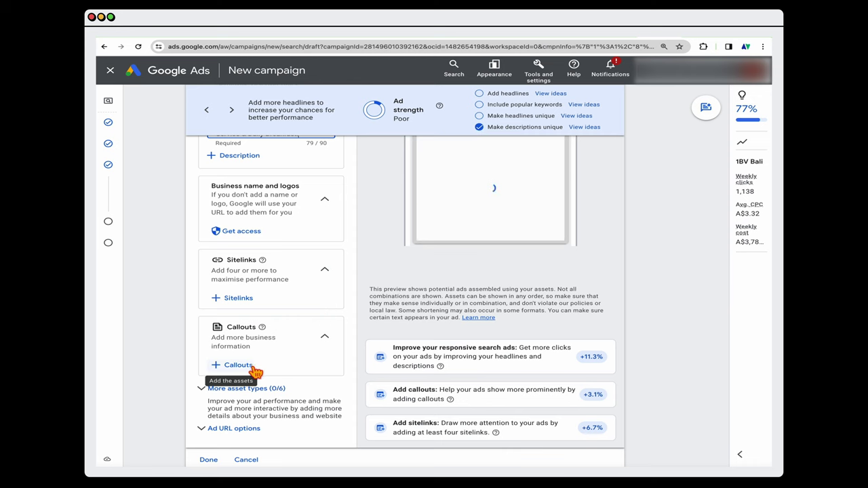
Step: Add the sitelinks "Photo Gallery" and "Book Now" to the campaign's ad assets
left_click(234, 298)
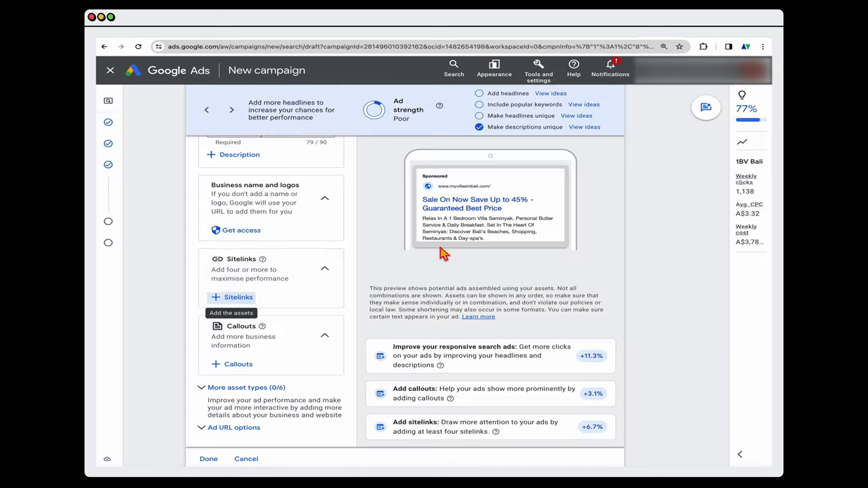
left_click(231, 297)
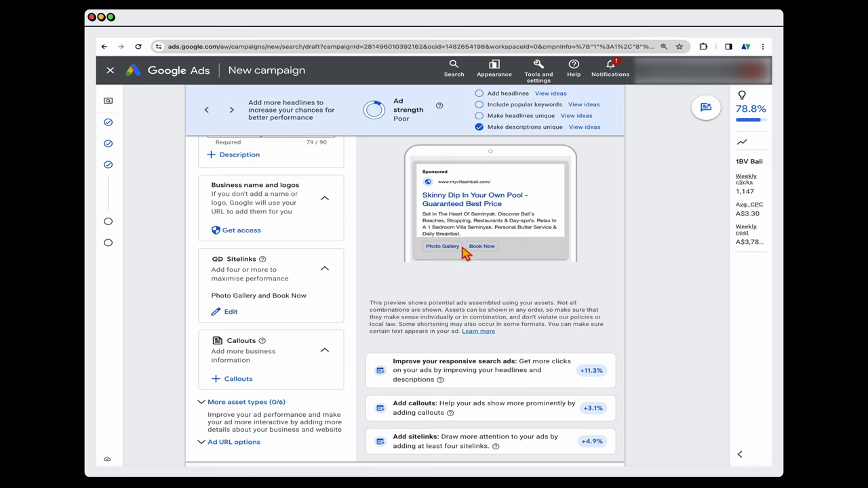
Step: Add and save the campaign-level callout "Book Direct & Save", and continue to the budget stage
left_click(279, 378)
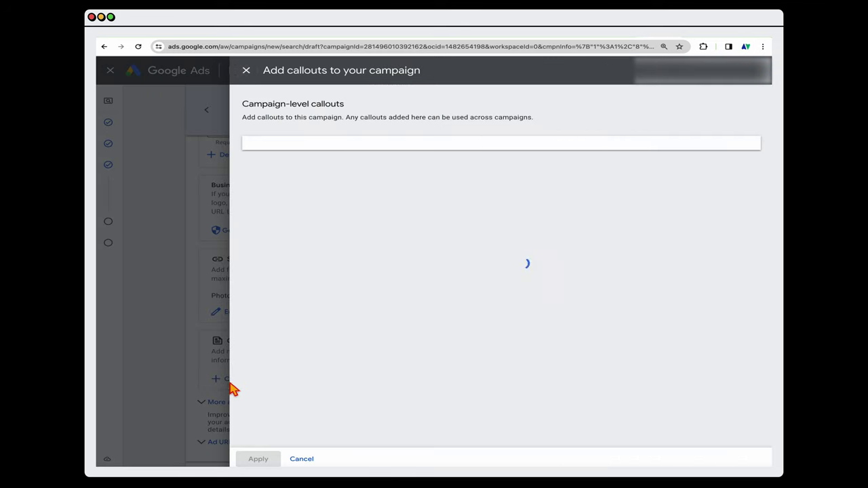
type("Book Direct & Save")
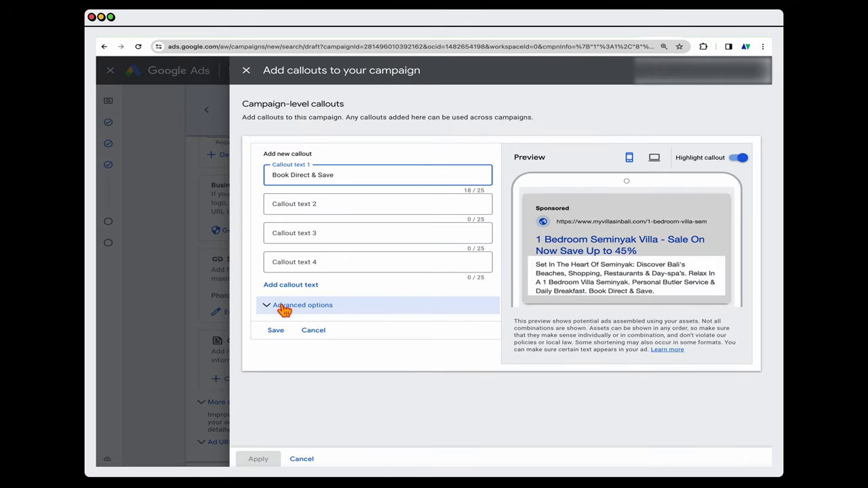
left_click(591, 298)
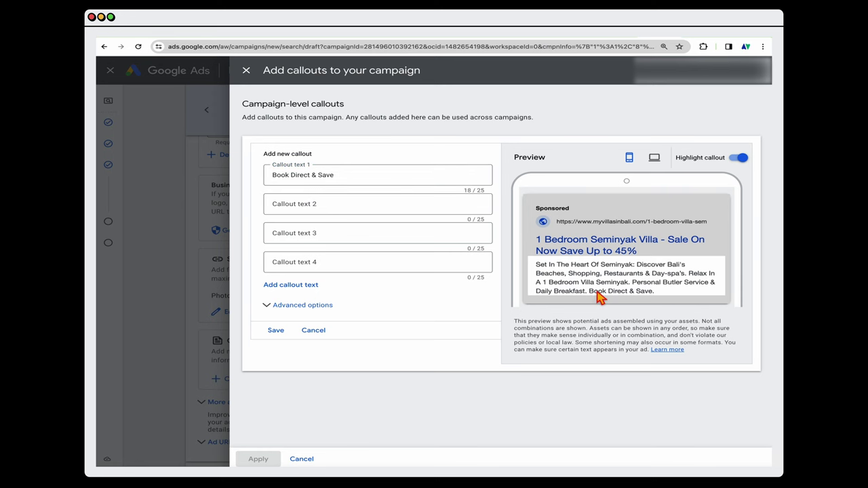
left_click(275, 331)
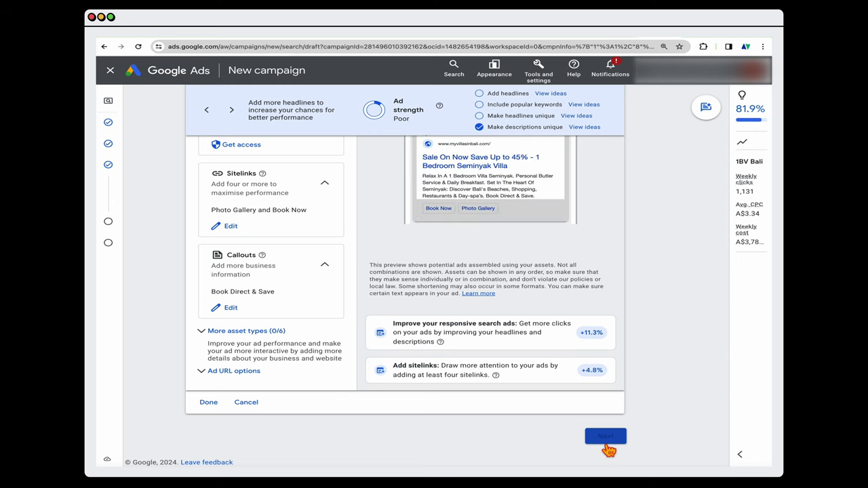
left_click(605, 436)
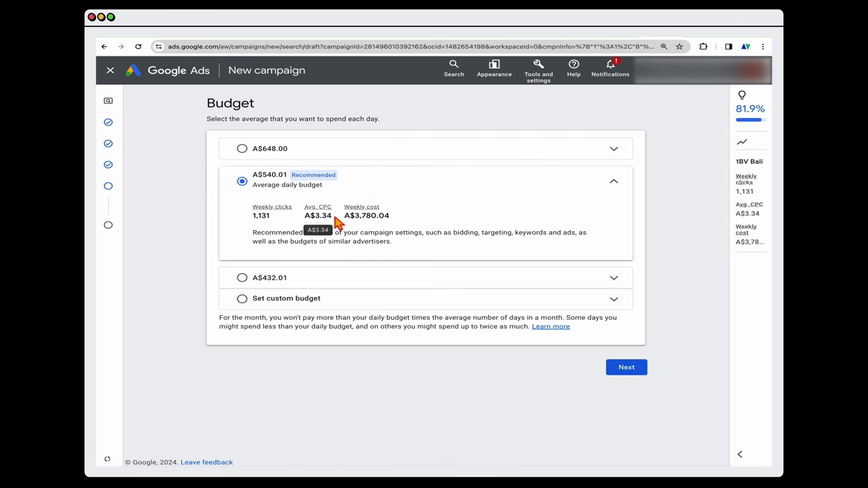
Step: Compare the recommended budget's average CPC with the top of page bid ranges in the KWs sheet of the Responsive Ad Copy Template
left_click_drag(341, 227, 316, 218)
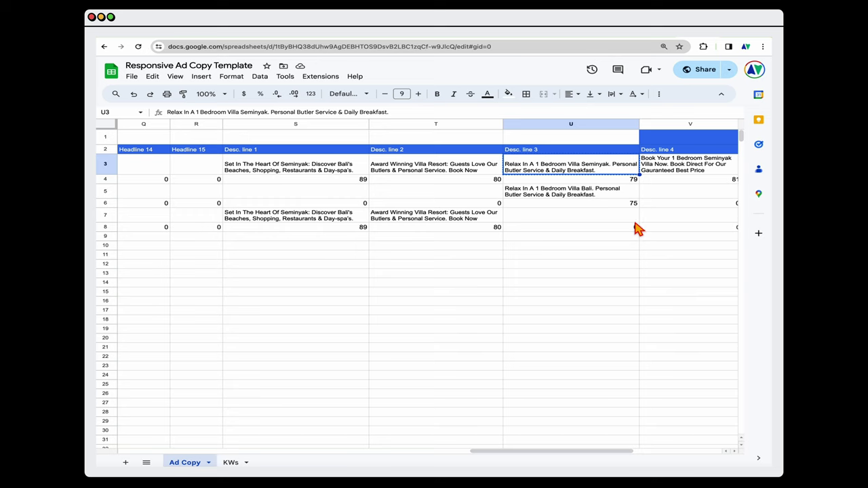
left_click(230, 462)
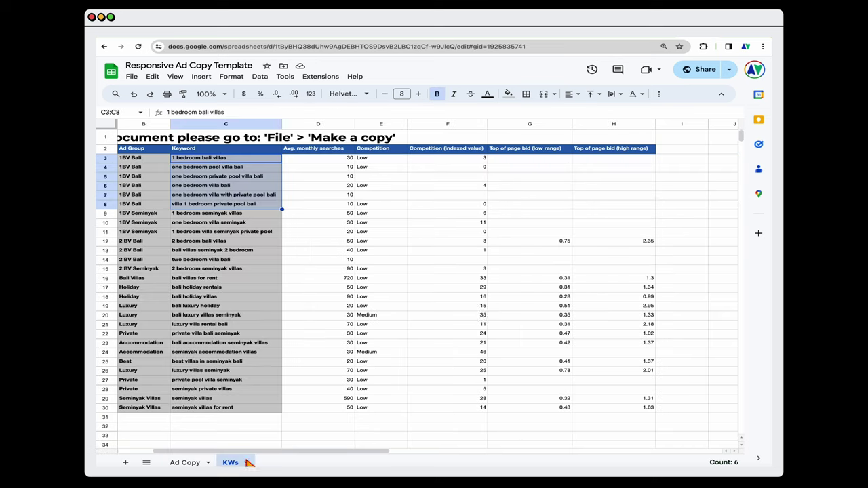
left_click(619, 244)
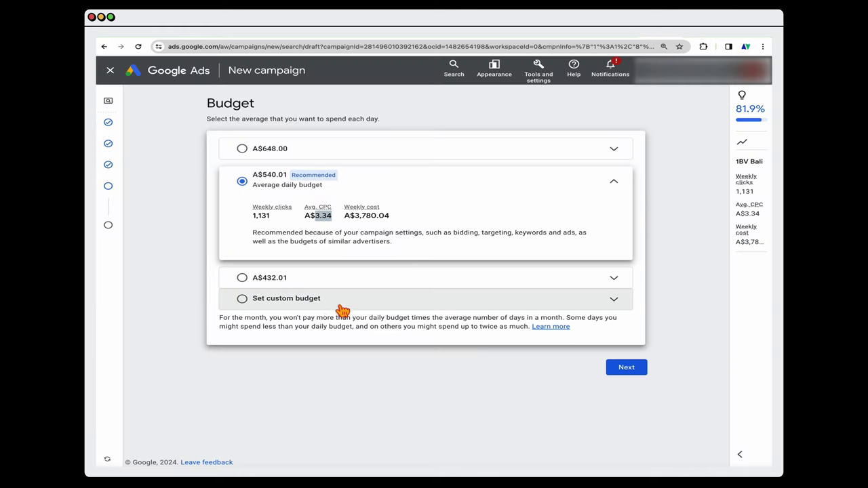
Step: Set a custom average daily budget of A$23 in Google Ads and publish the campaign
left_click(330, 305)
double_click(302, 264)
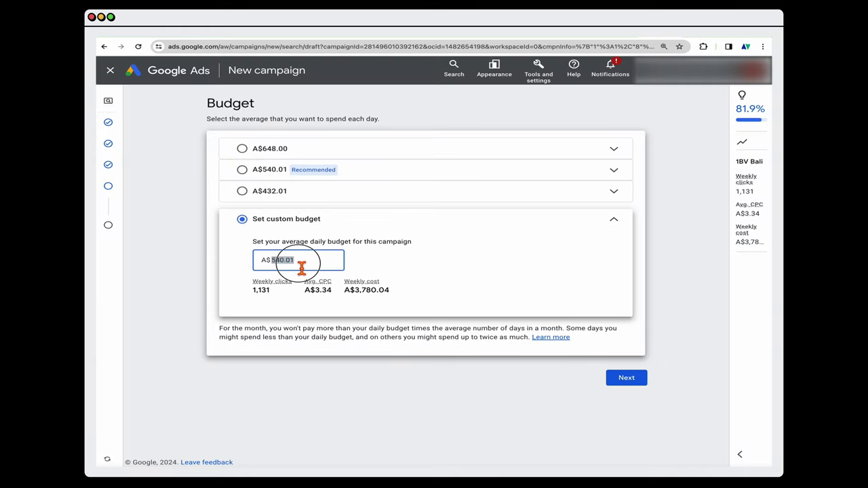
type("23")
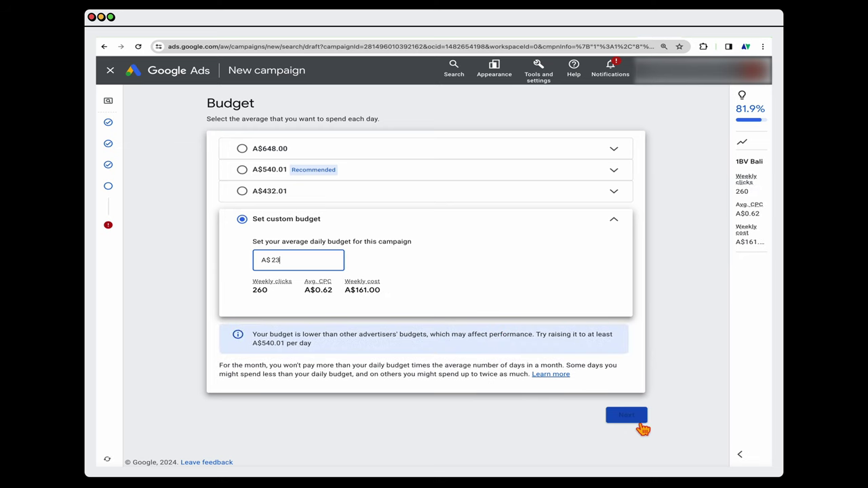
left_click(634, 417)
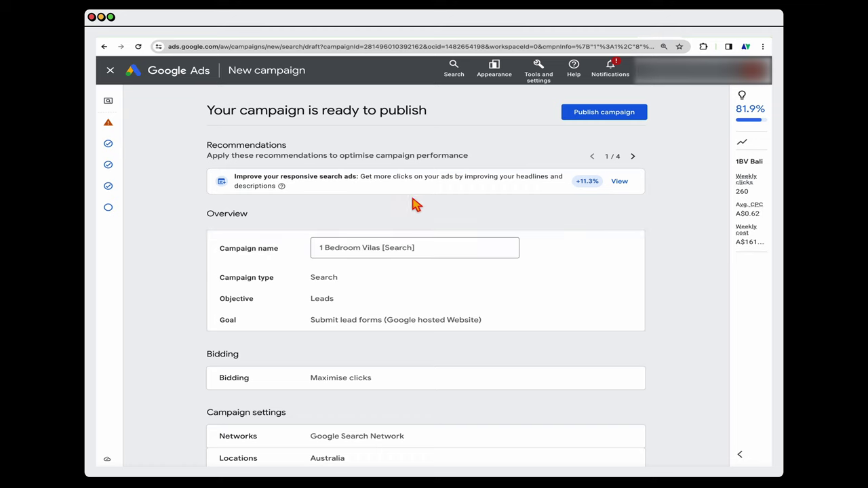
left_click(598, 120)
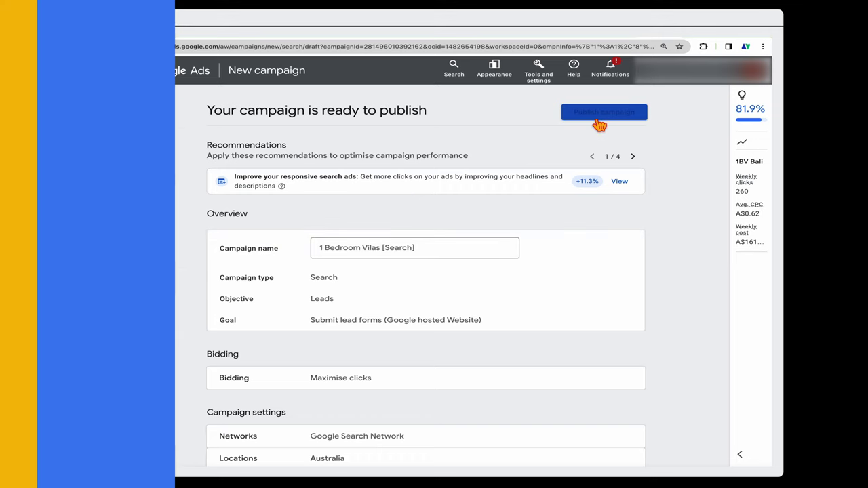